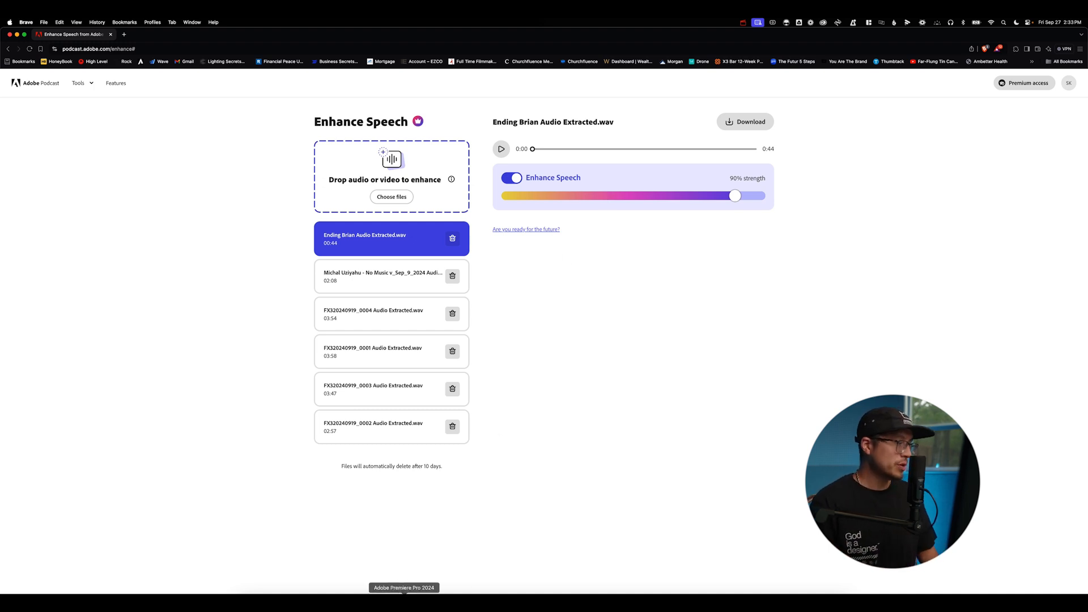
Switch to Premiere Pro, open the 2_Footage bin and add the Ending Brian.mov clip to the sequence.
left_click(404, 593)
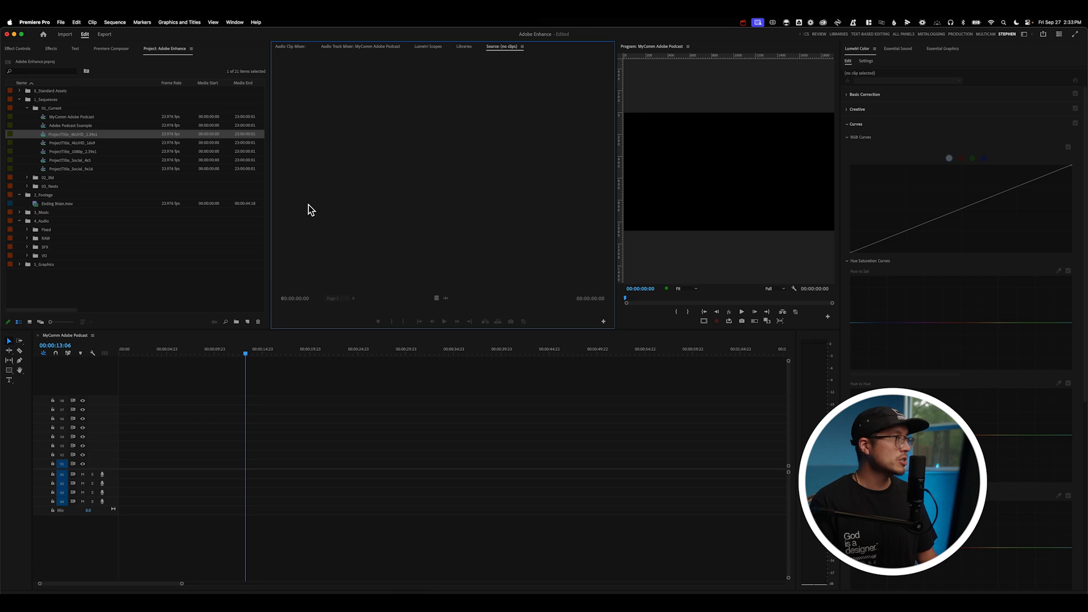
left_click(27, 108)
left_click(50, 149)
left_click(56, 144)
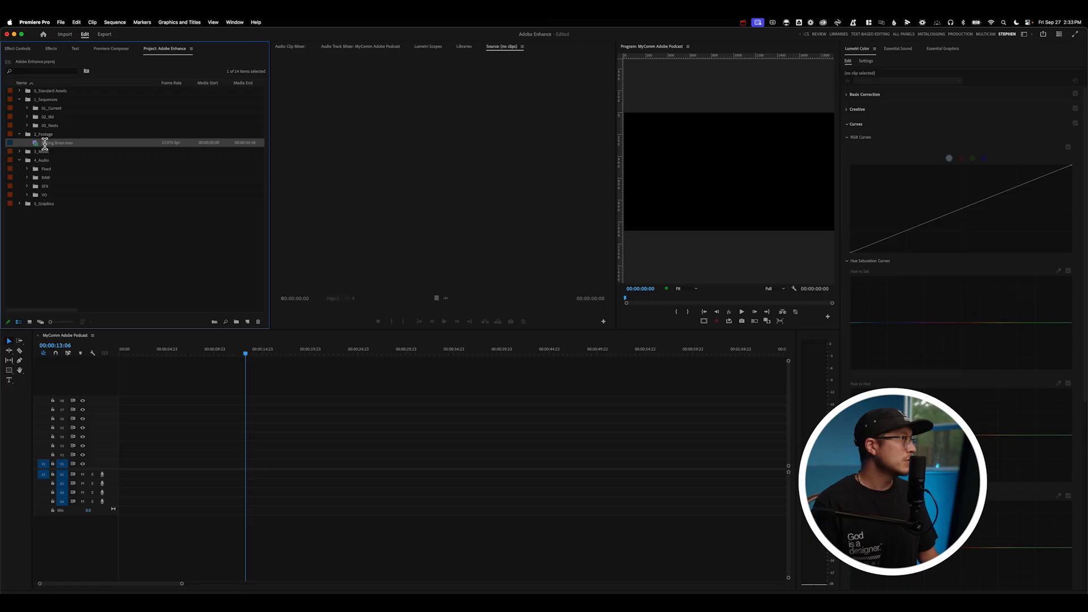
key("Return")
left_click(35, 145)
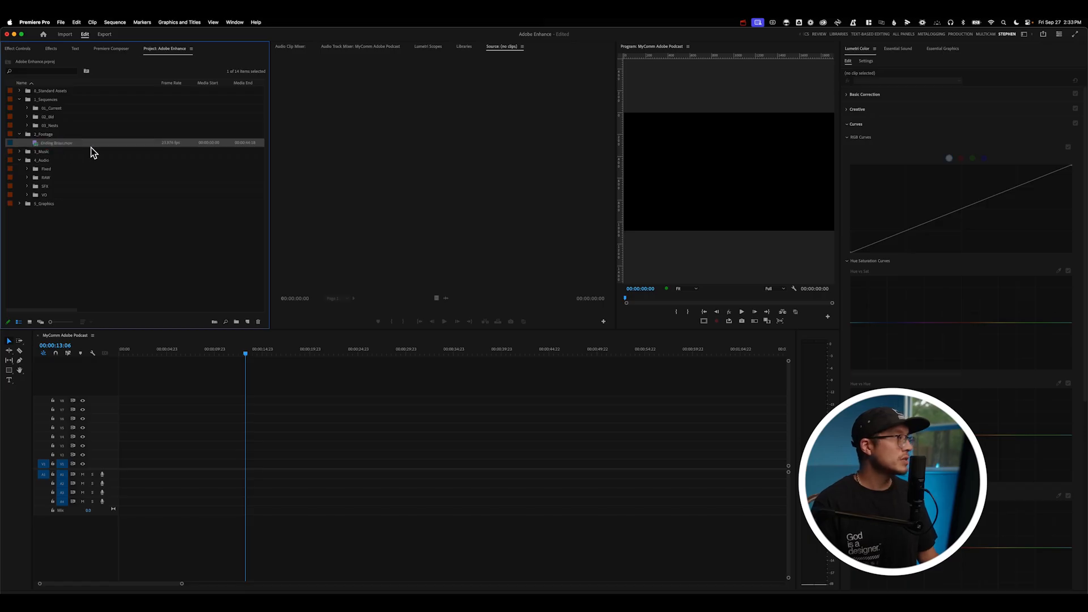
key(".")
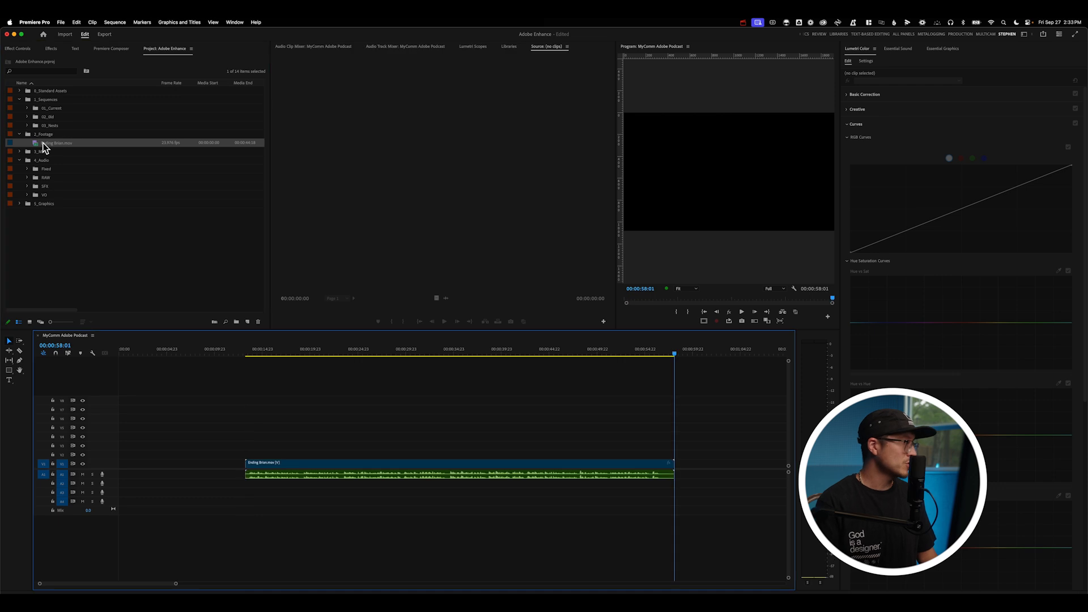
Move the Ending Brian.mov clip to the start of the timeline.
left_click(324, 479)
left_click_drag(339, 474, 212, 474)
key("Home")
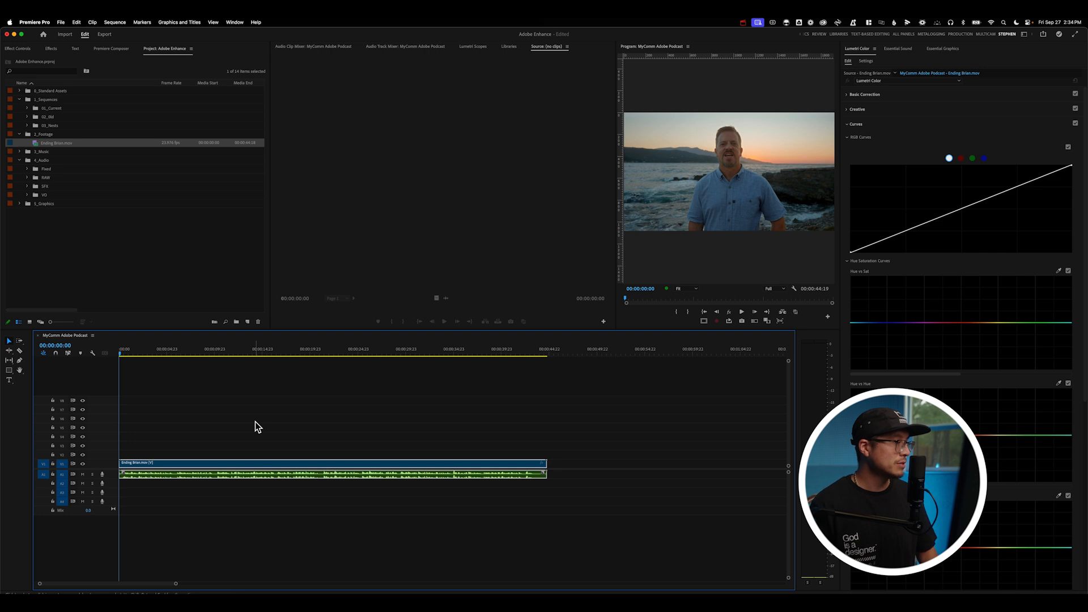
Play back the sequence to listen to the clip's audio.
key("space")
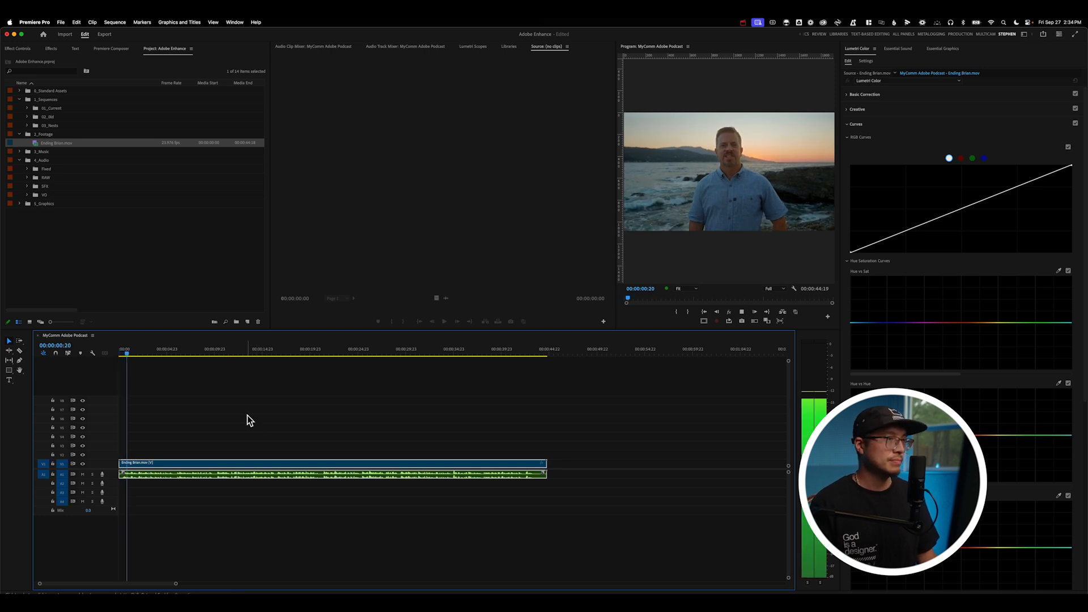
key("space")
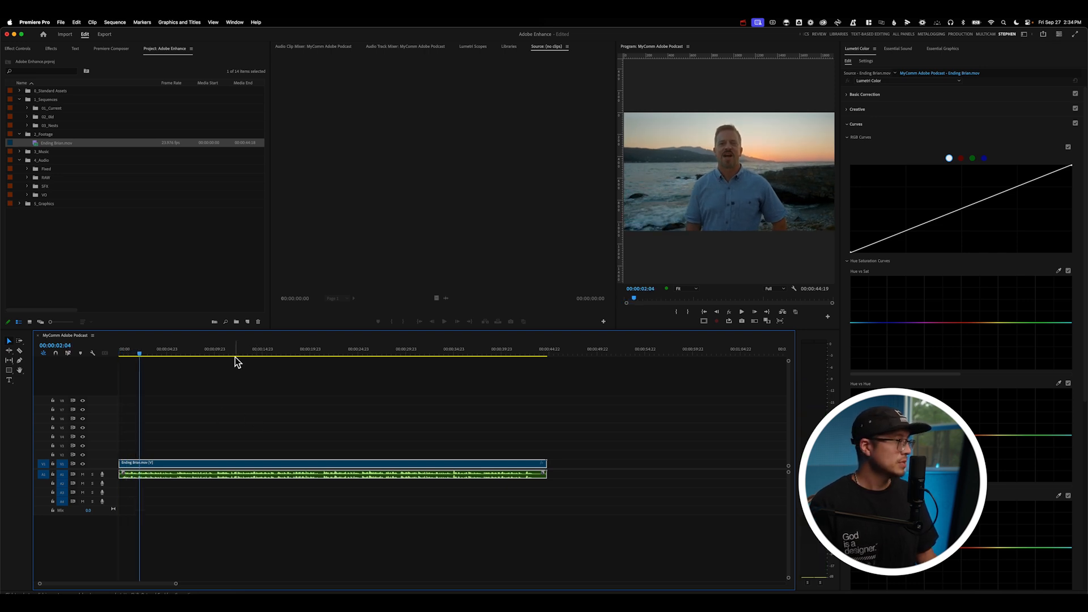
left_click_drag(313, 348, 324, 348)
key("space")
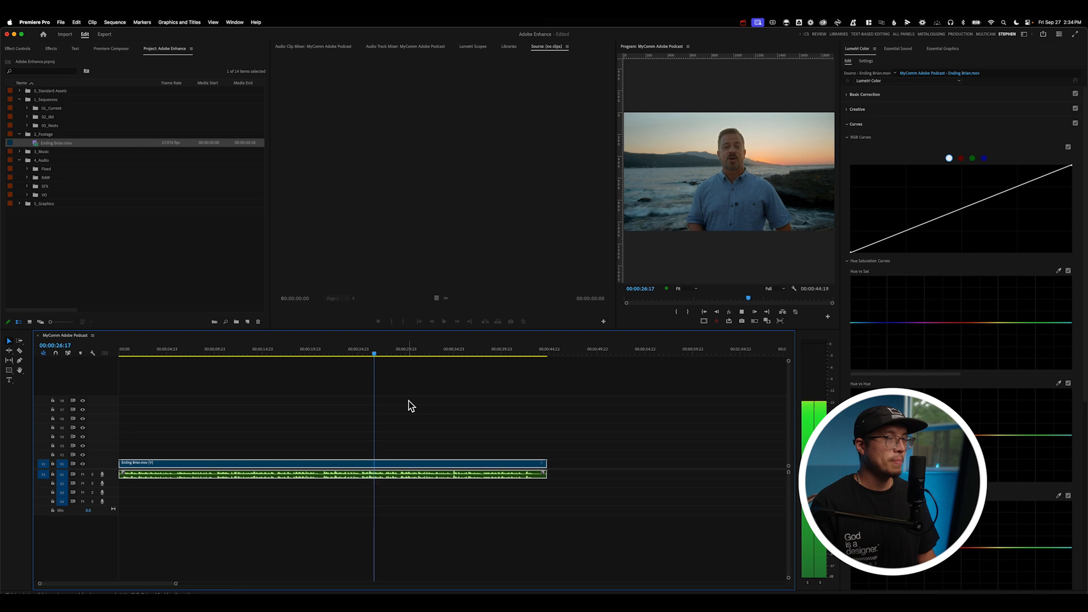
key("space")
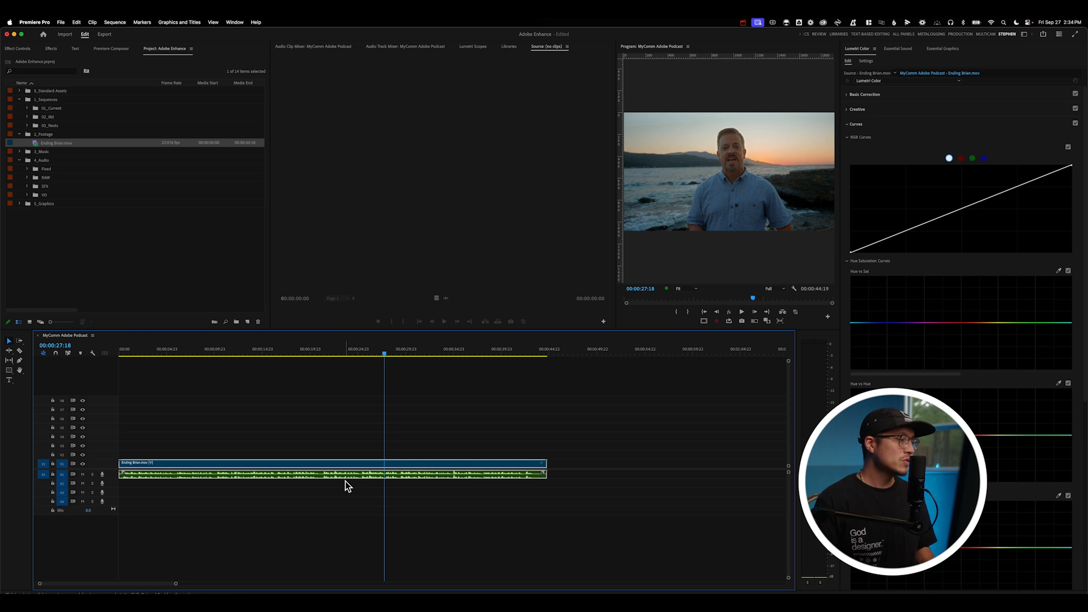
Open the clip's audio for editing in Adobe Audition.
left_click(264, 433)
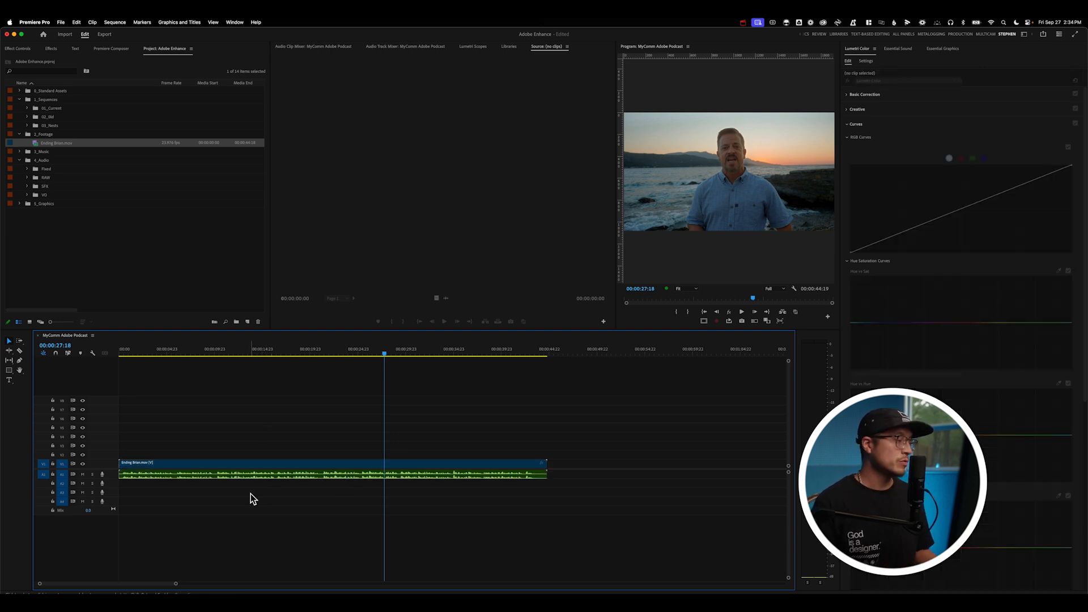
right_click(262, 479)
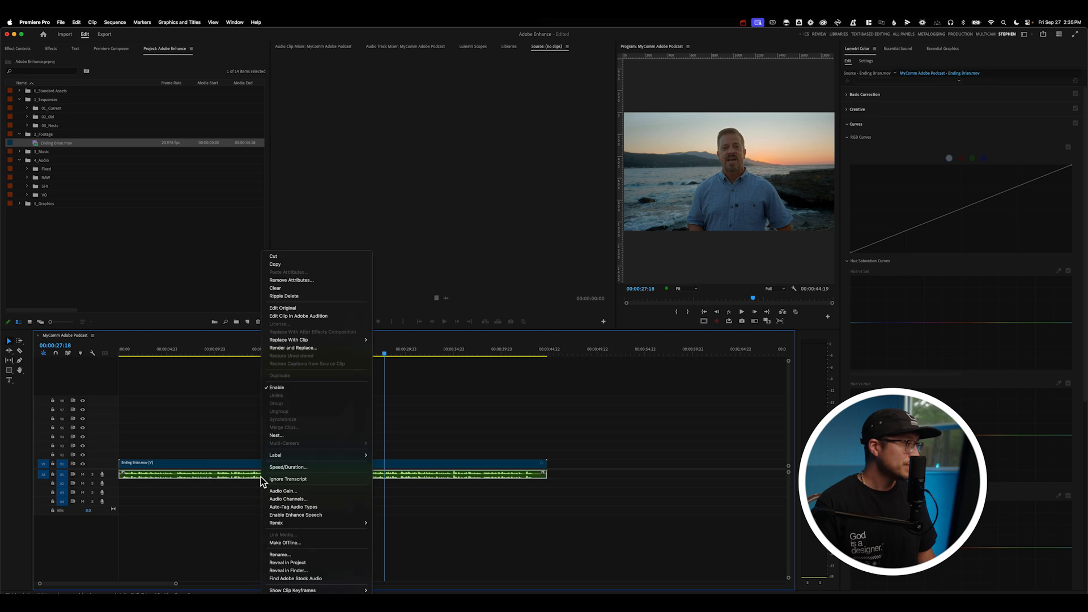
left_click(304, 316)
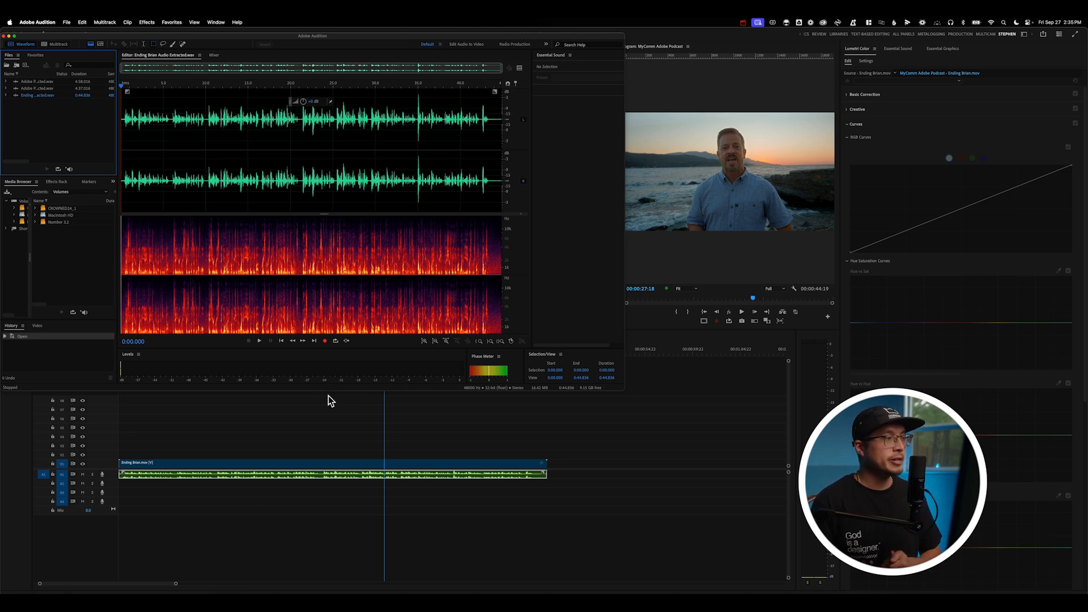
Return to Premiere Pro and reveal Ending Brian Audio Extracted.wav from the project in Finder.
left_click(277, 445)
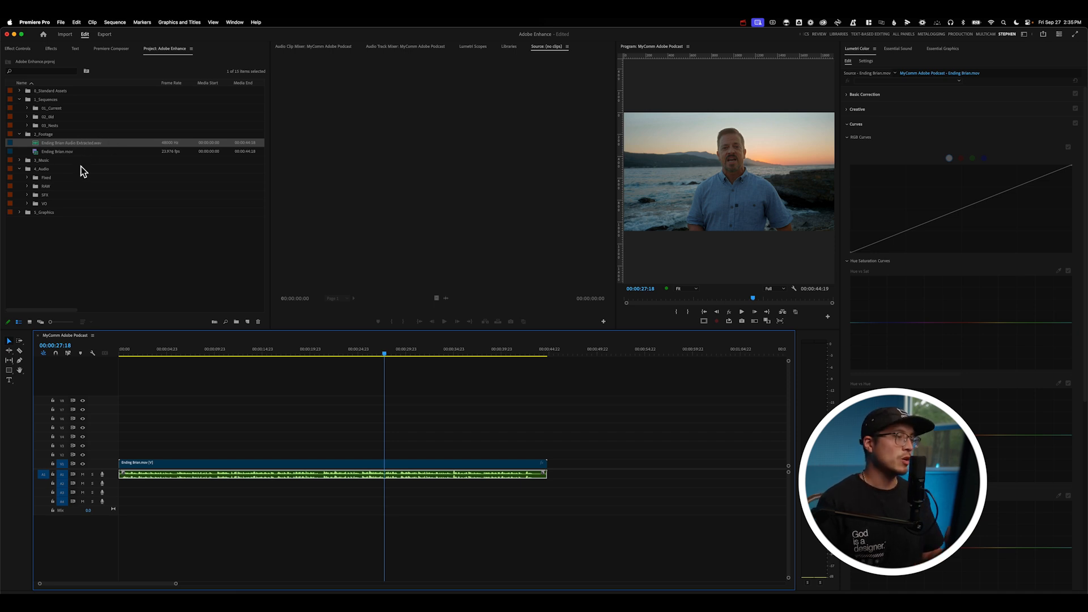
right_click(50, 145)
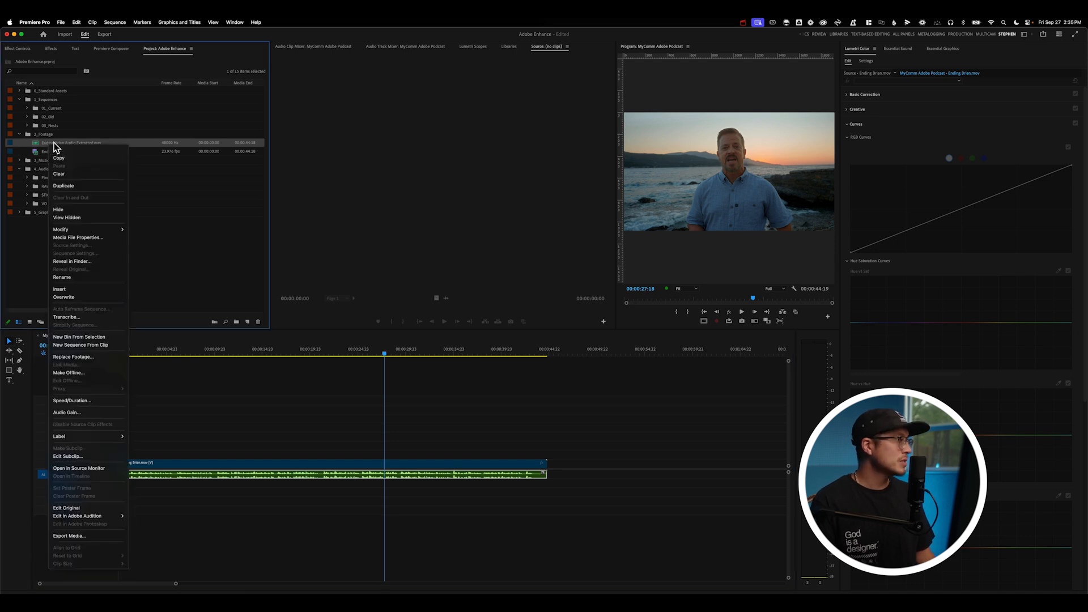
left_click(77, 262)
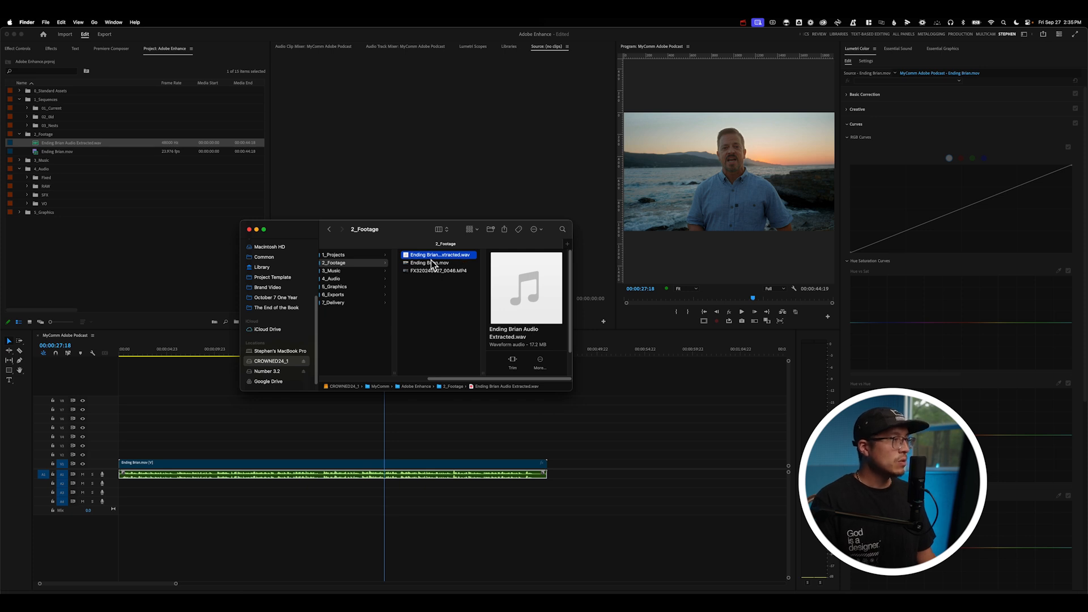
Upload Ending Brian Audio Extracted.wav to Adobe Podcast Enhance Speech in the browser and select the new entry.
left_click(301, 604)
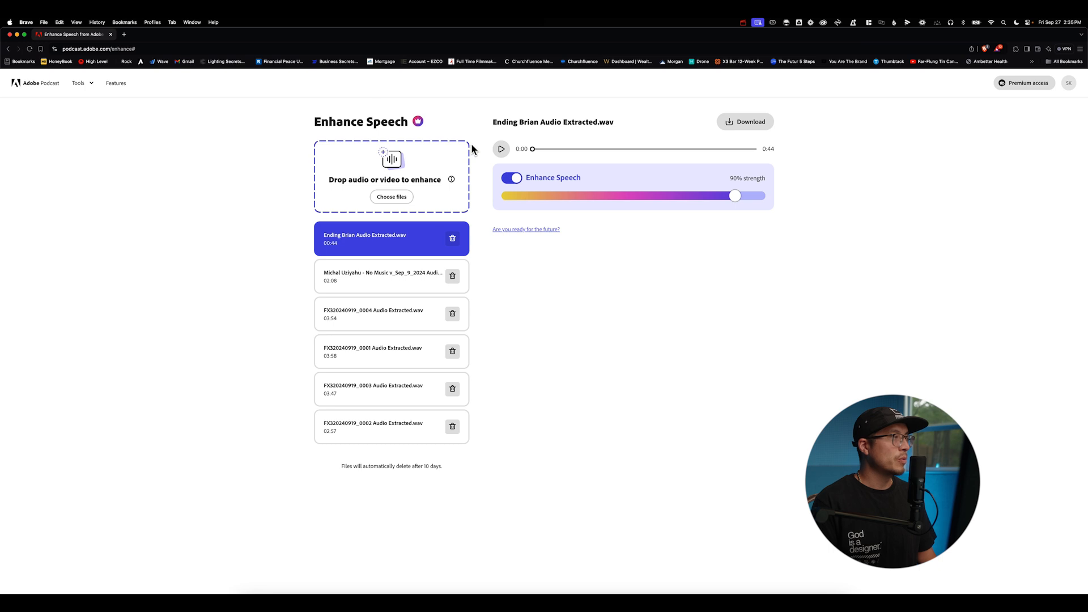
left_click(250, 604)
left_click(638, 167)
key("super+w")
key("super+w")
left_click_drag(441, 254, 408, 170)
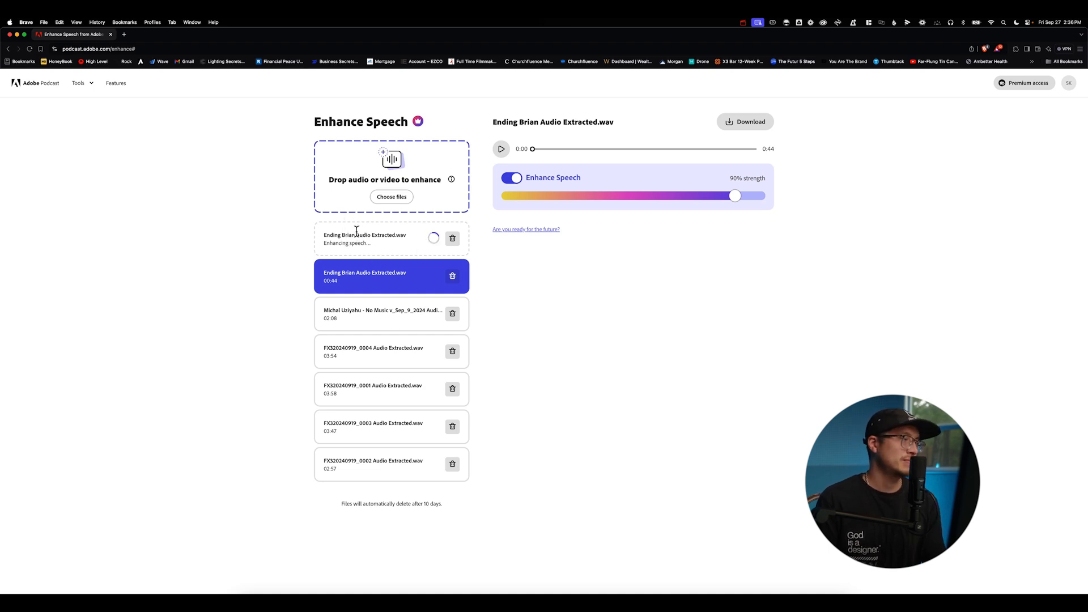
left_click(348, 250)
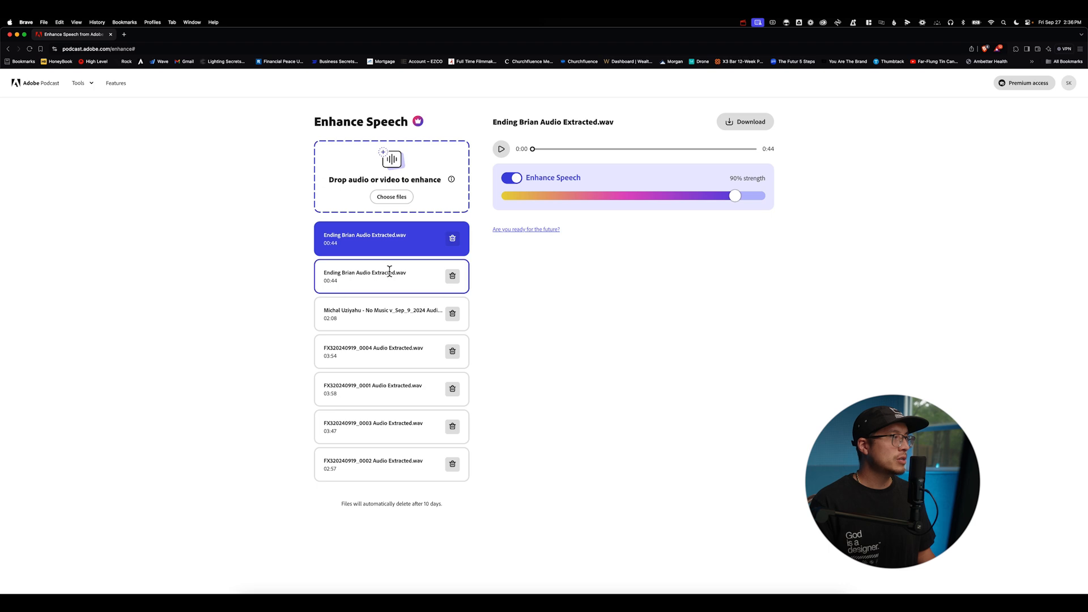
left_click_drag(547, 117, 619, 119)
left_click(621, 119)
double_click(500, 121)
left_click_drag(530, 115, 627, 128)
left_click(628, 140)
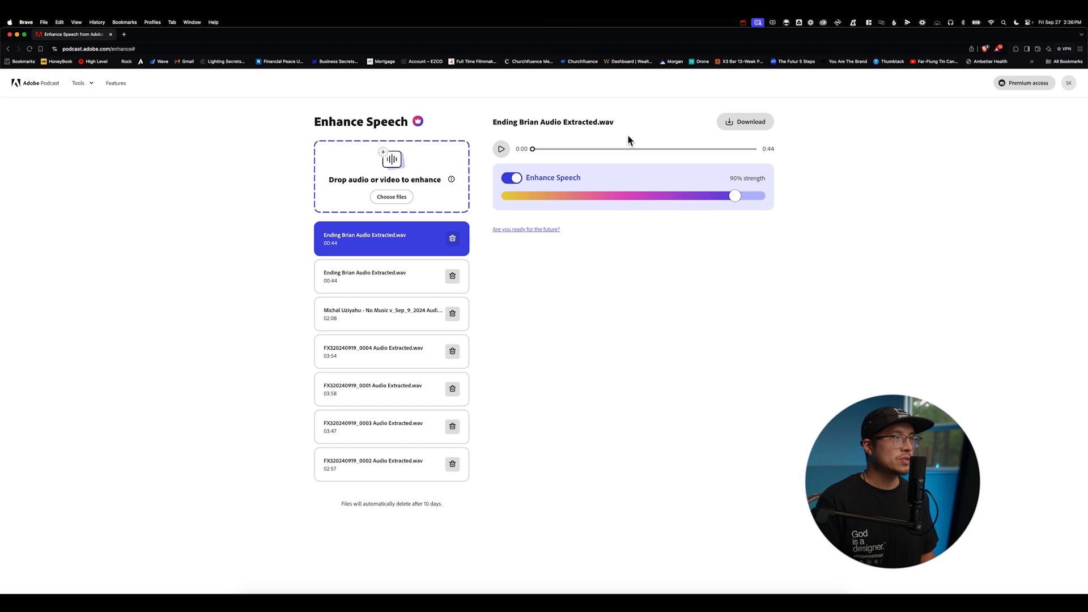
left_click_drag(730, 178, 796, 180)
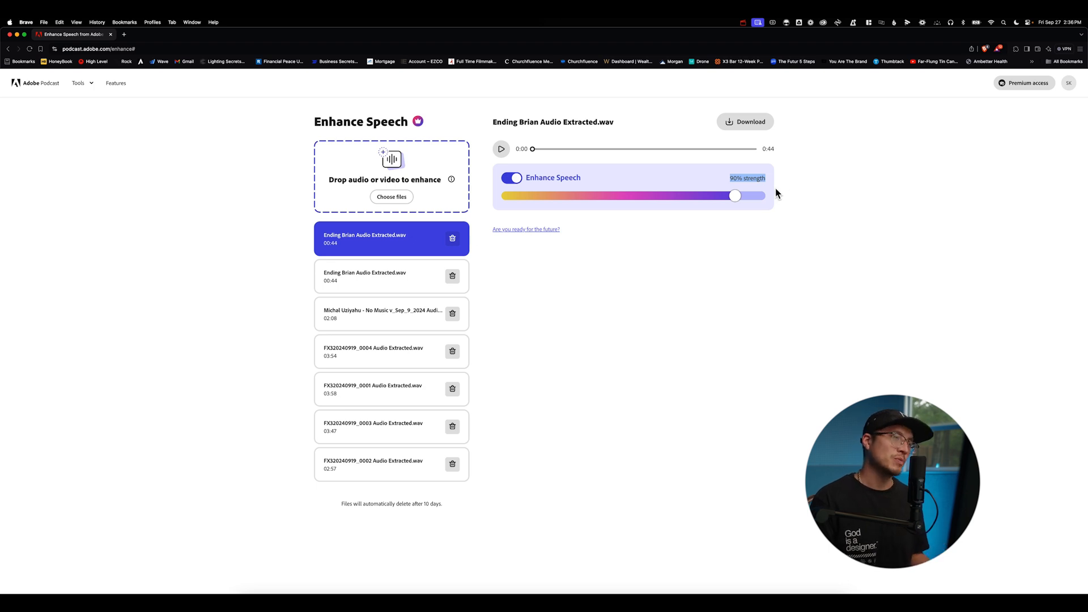
left_click(686, 207)
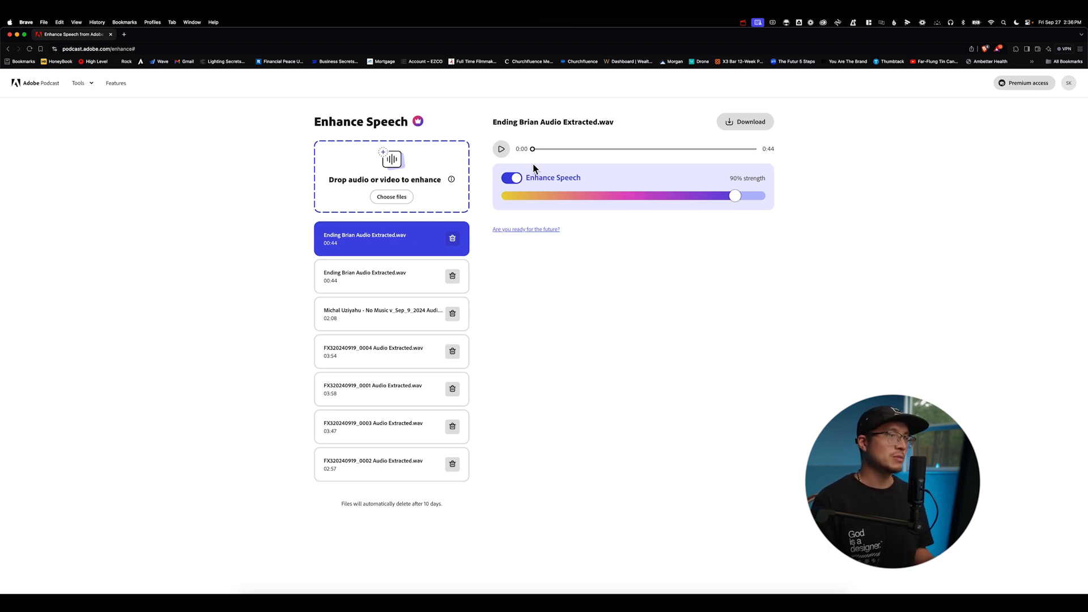
Play the enhanced audio from the middle to preview it.
left_click(502, 149)
left_click(647, 149)
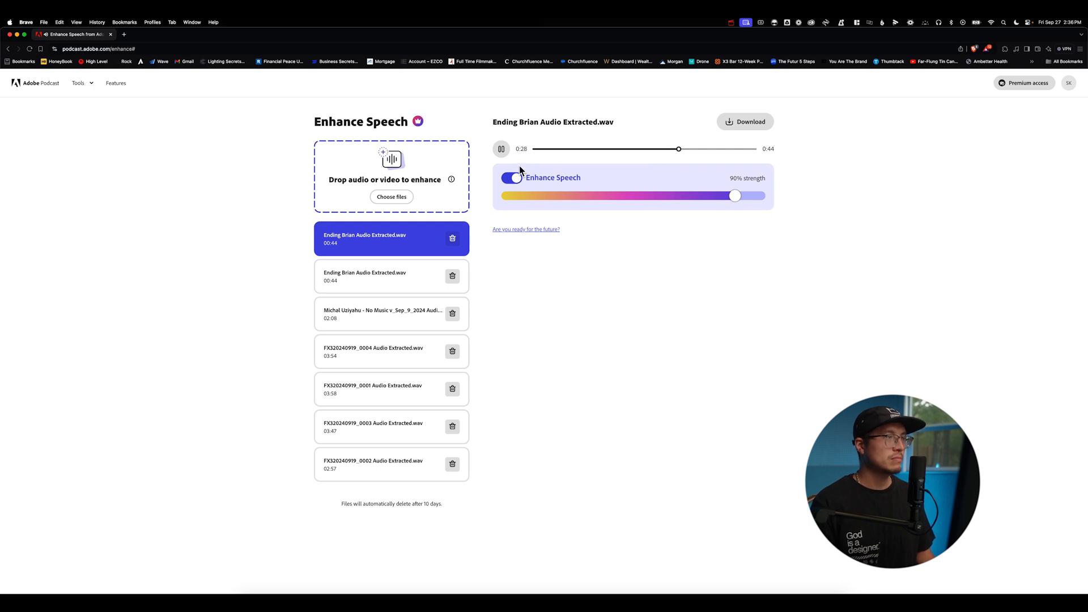
left_click(502, 150)
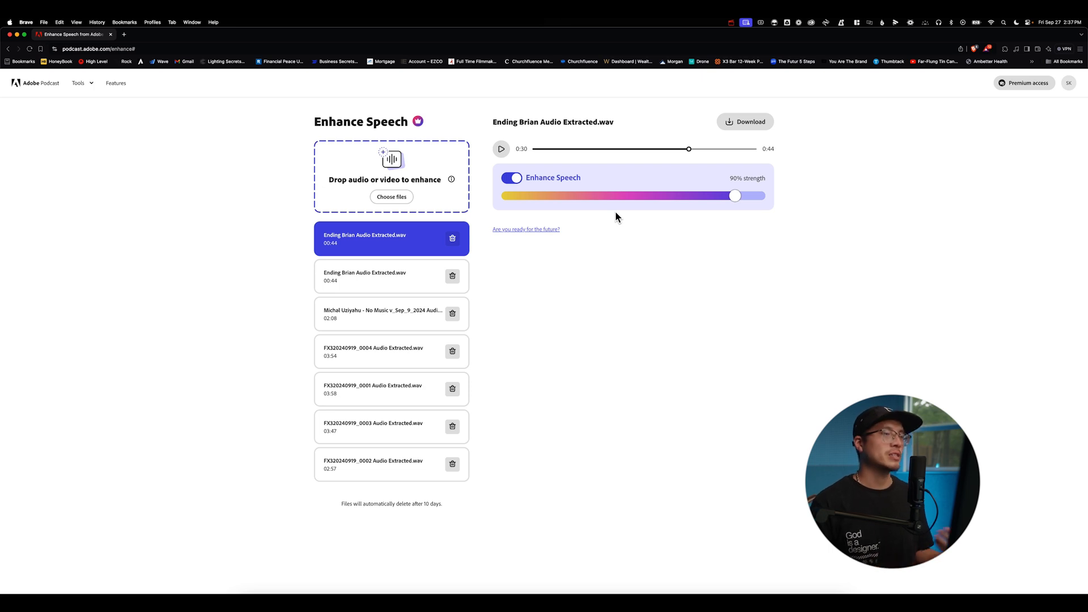
Lower the Enhance Speech strength to 20% and preview the result.
left_click_drag(735, 196, 552, 197)
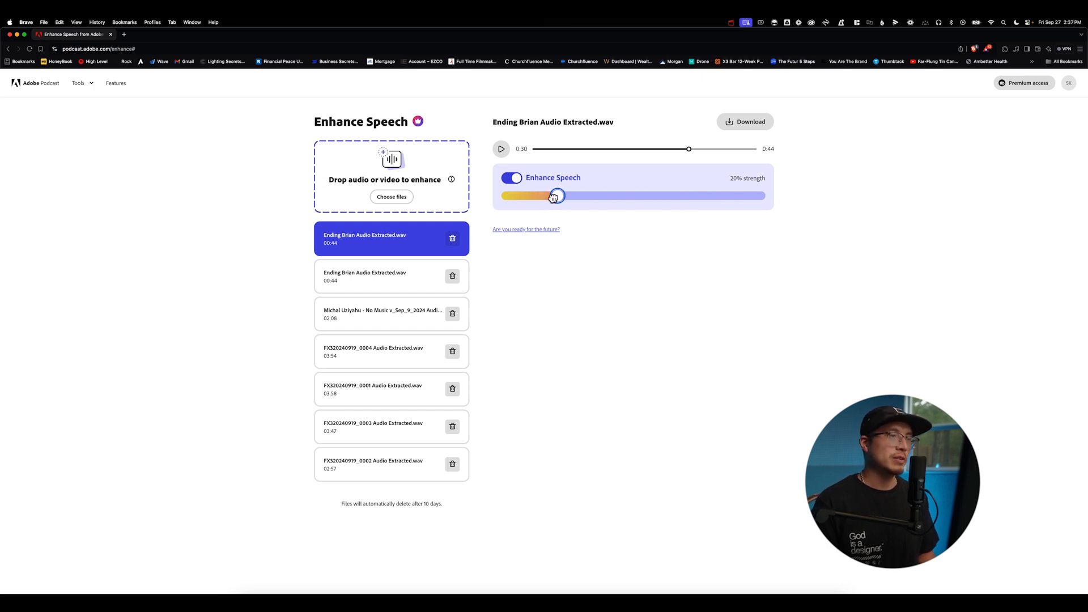
left_click(655, 149)
left_click(502, 149)
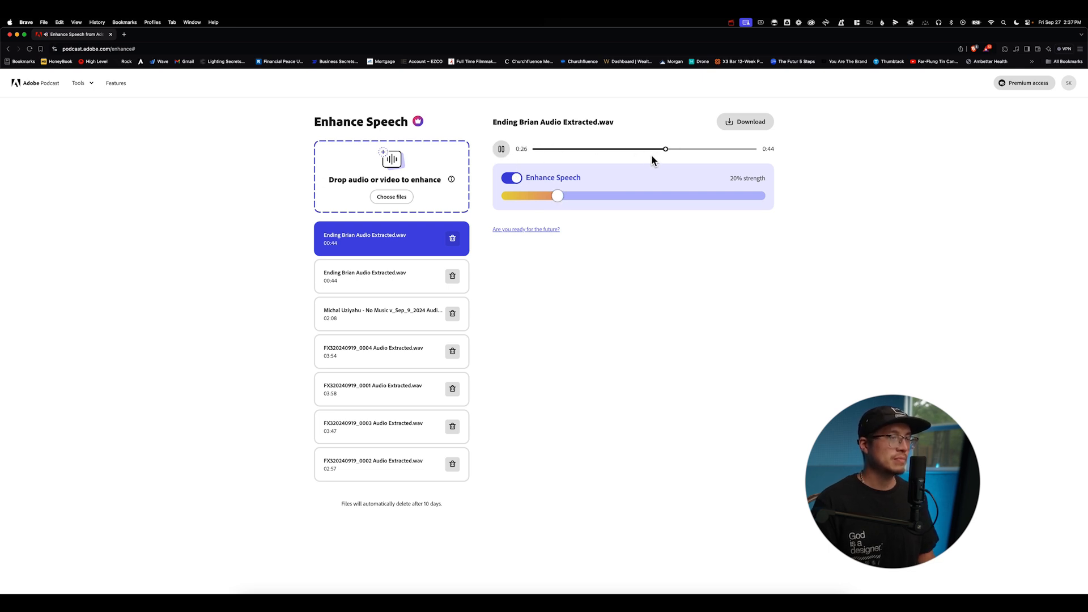
left_click(501, 150)
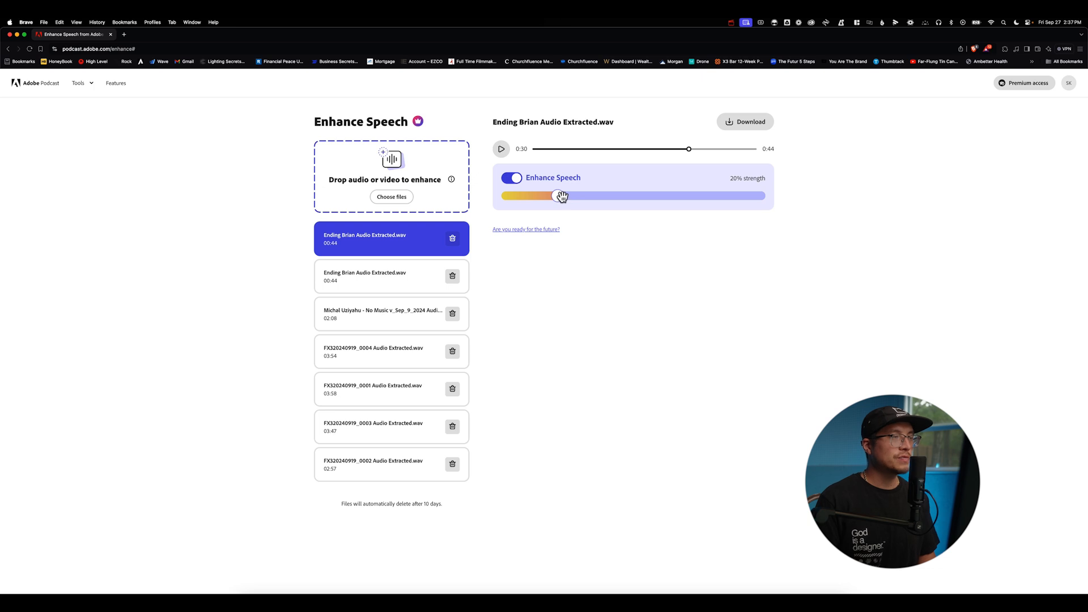
Raise the Enhance Speech strength to 40% and preview the result.
left_click_drag(561, 196, 584, 196)
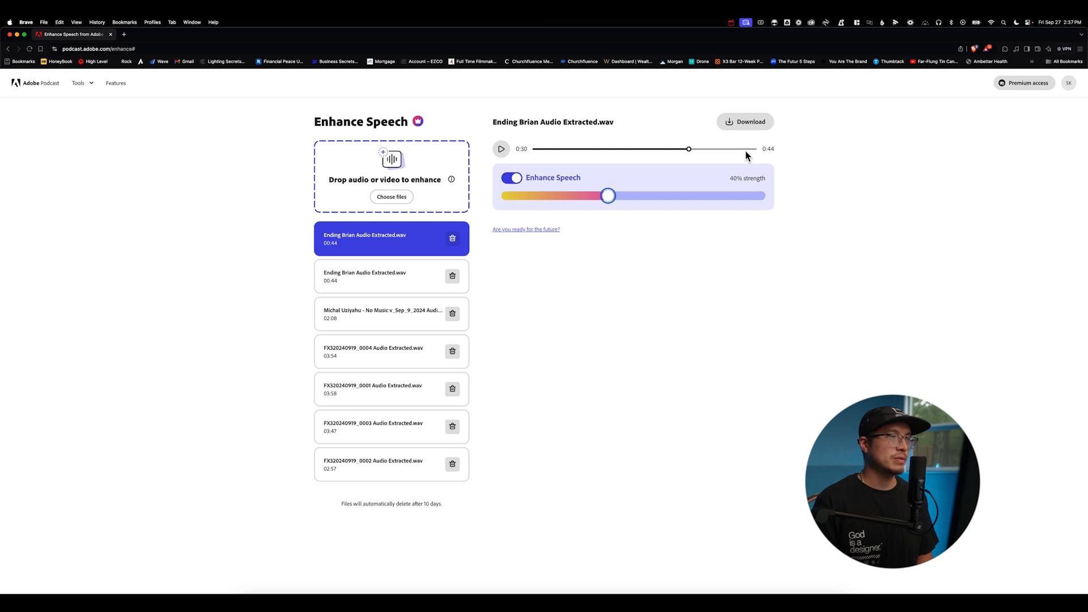
left_click(676, 149)
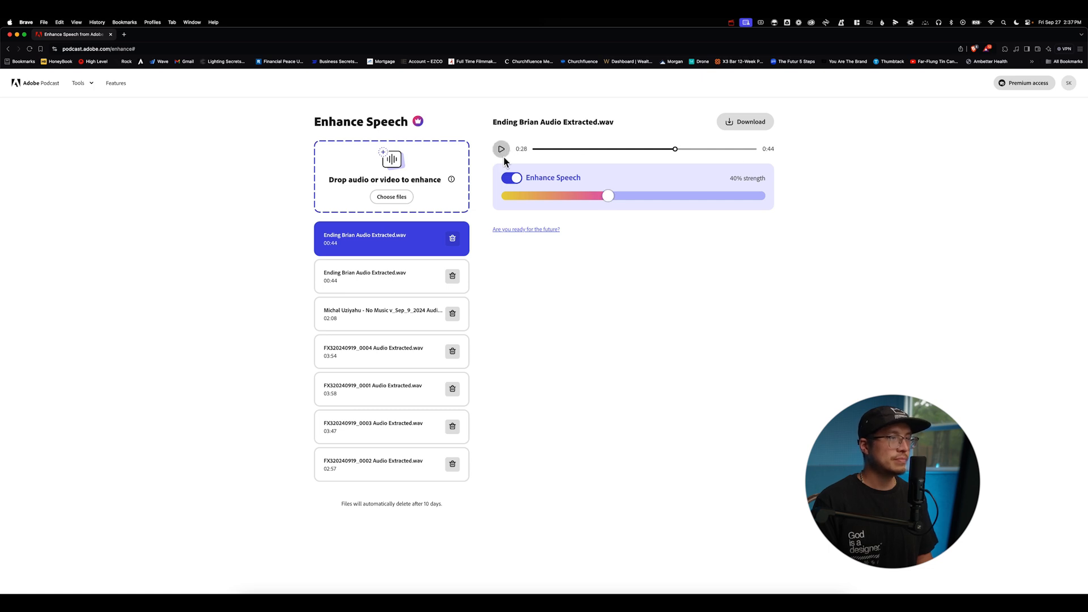
left_click(503, 154)
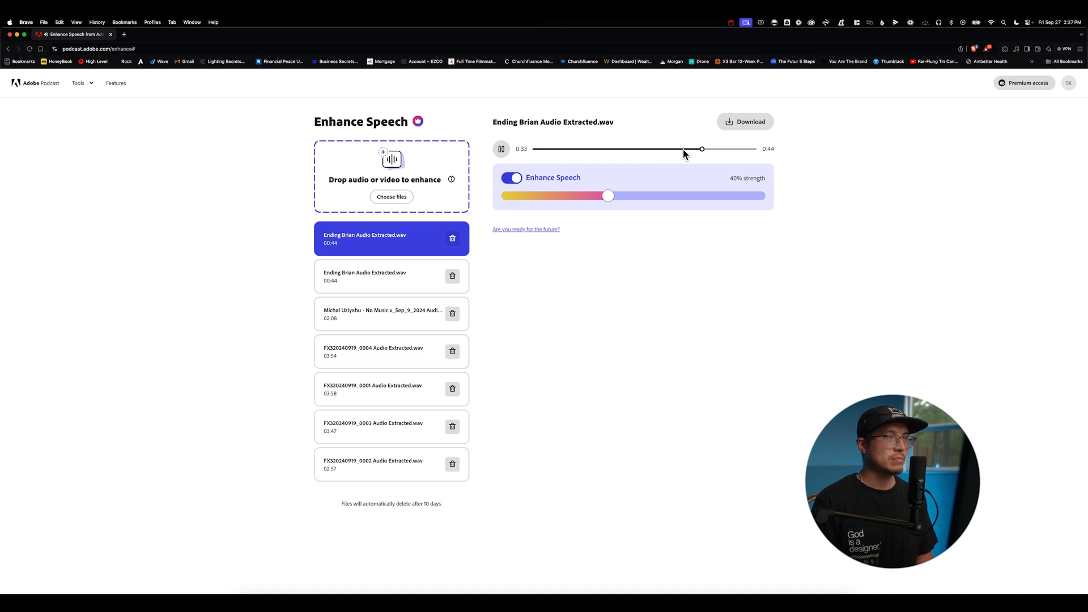
left_click(502, 149)
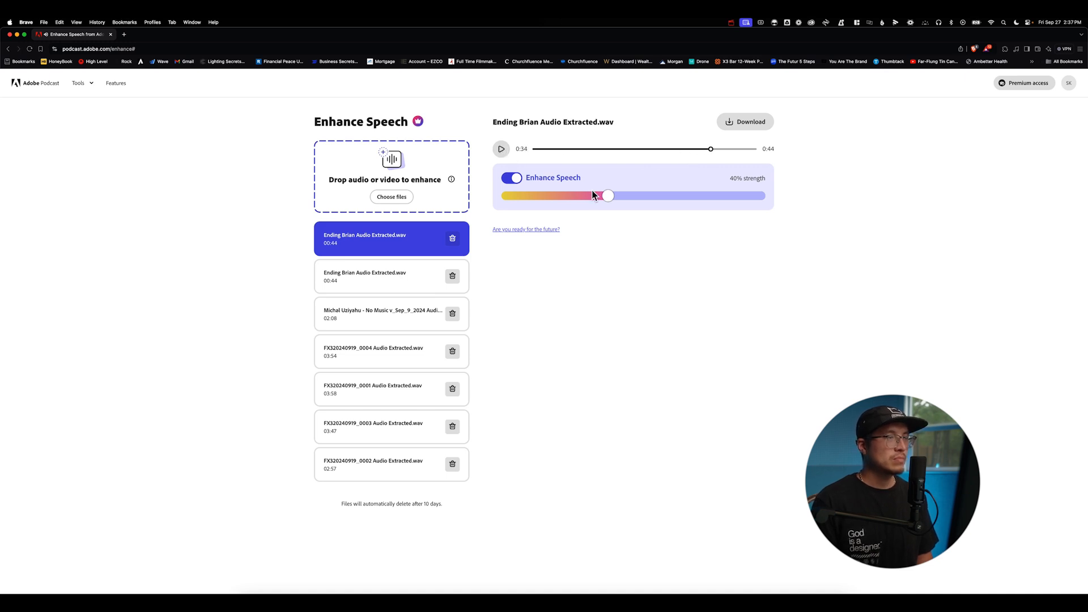
Lower the Enhance Speech strength to 30% and preview the result.
left_click_drag(607, 195, 583, 196)
left_click(649, 149)
left_click(501, 149)
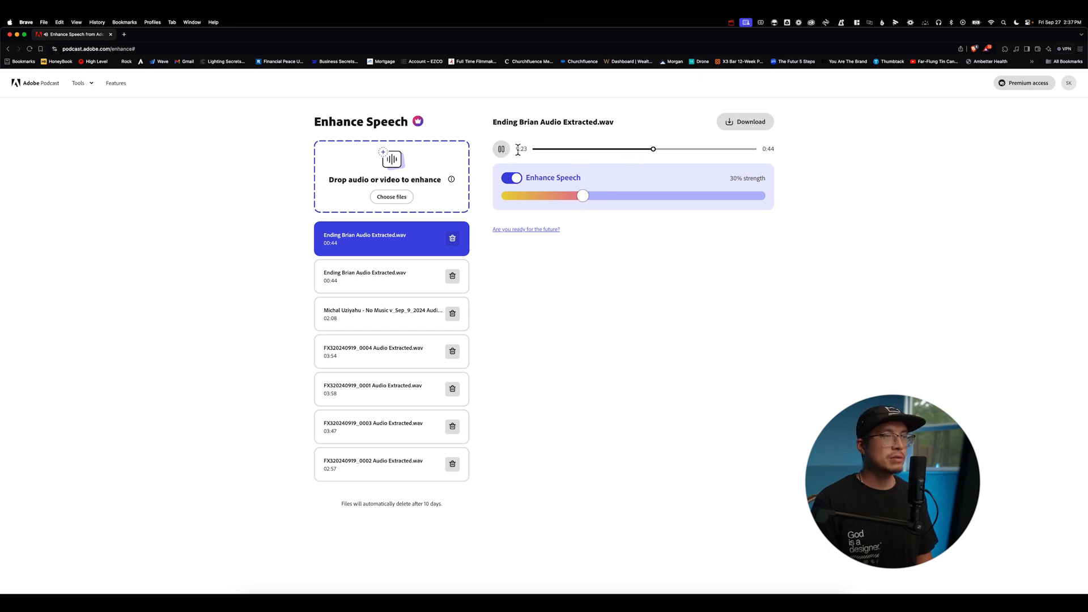
Set the Enhance Speech strength to 37% and preview the result.
mouse_move(584, 197)
left_mouse_down()
mouse_move(769, 197)
mouse_move(547, 195)
mouse_move(624, 193)
mouse_move(599, 197)
left_mouse_up()
left_click(606, 149)
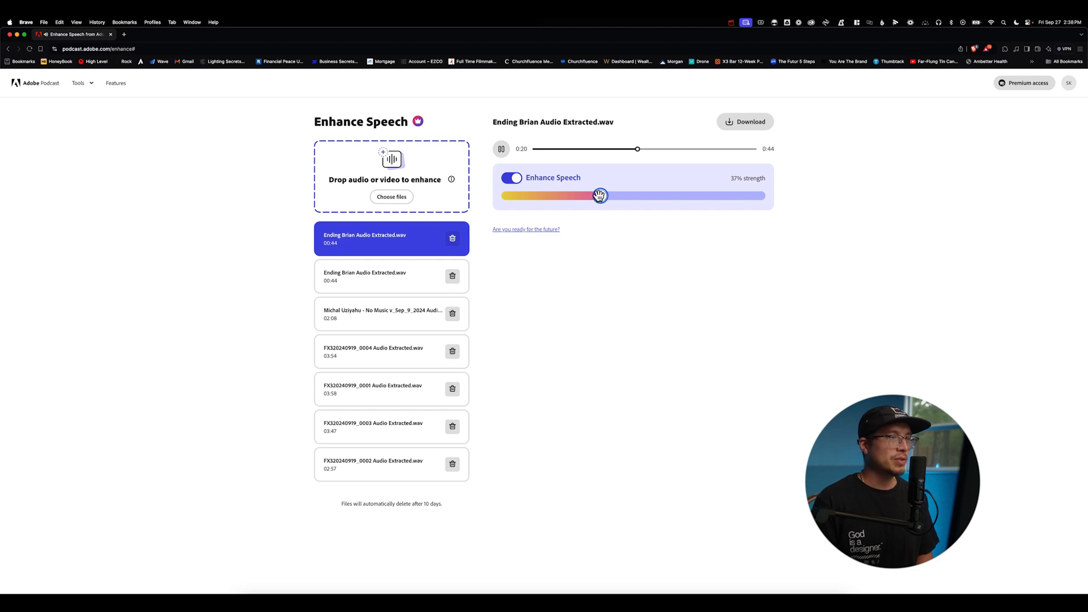
left_click(501, 149)
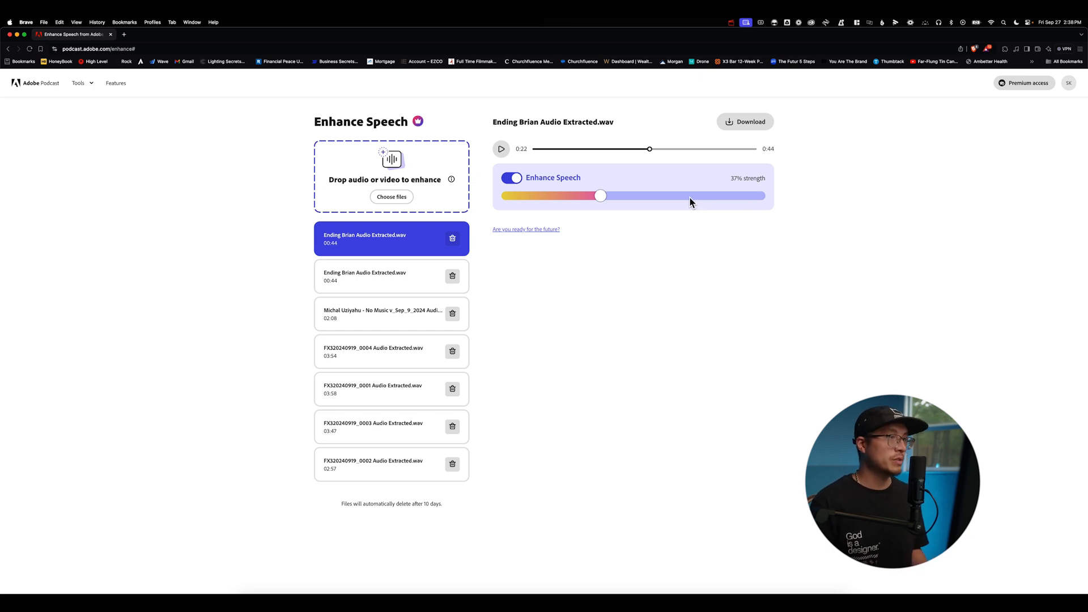
Download the enhanced audio and save it to the 4_Audio > Fixed folder.
left_click(736, 121)
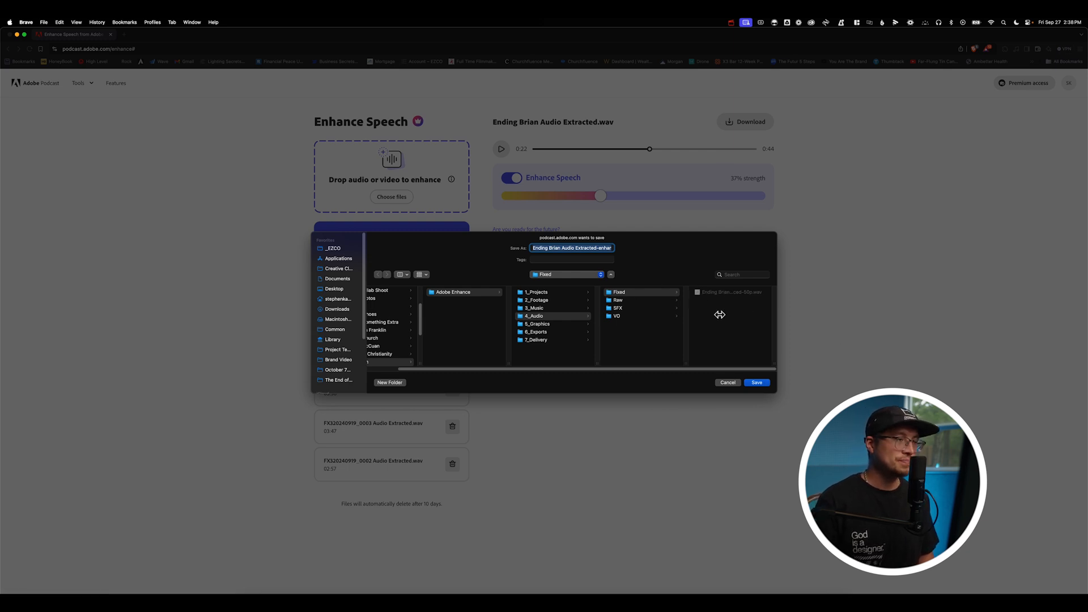
left_click(759, 383)
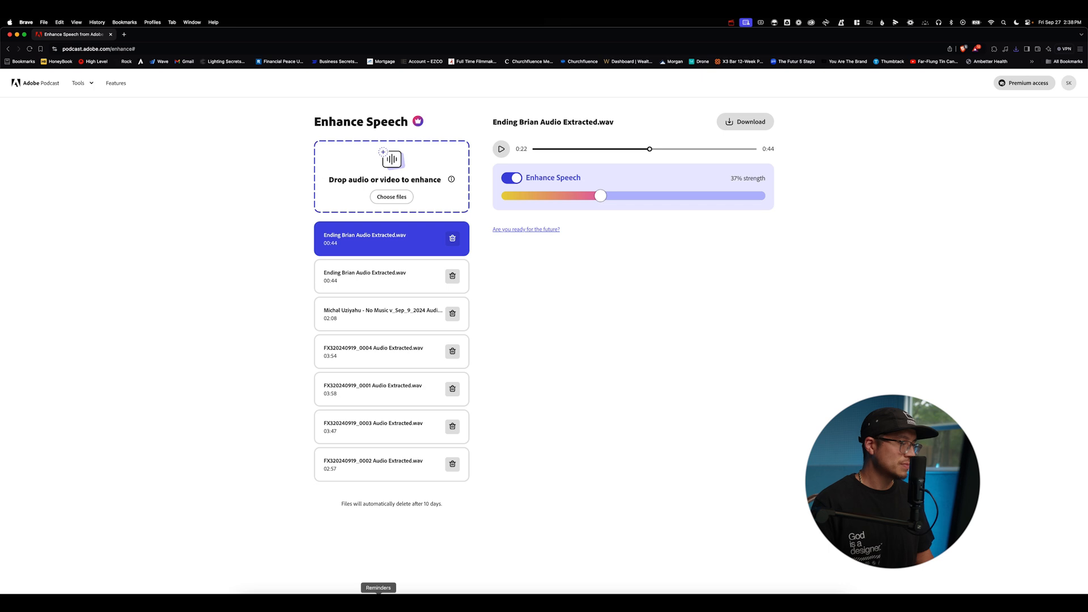
Import the enhanced 37p WAV from the 4_Audio > Fixed folder into the project's Fixed bin.
left_click(409, 594)
left_click(250, 600)
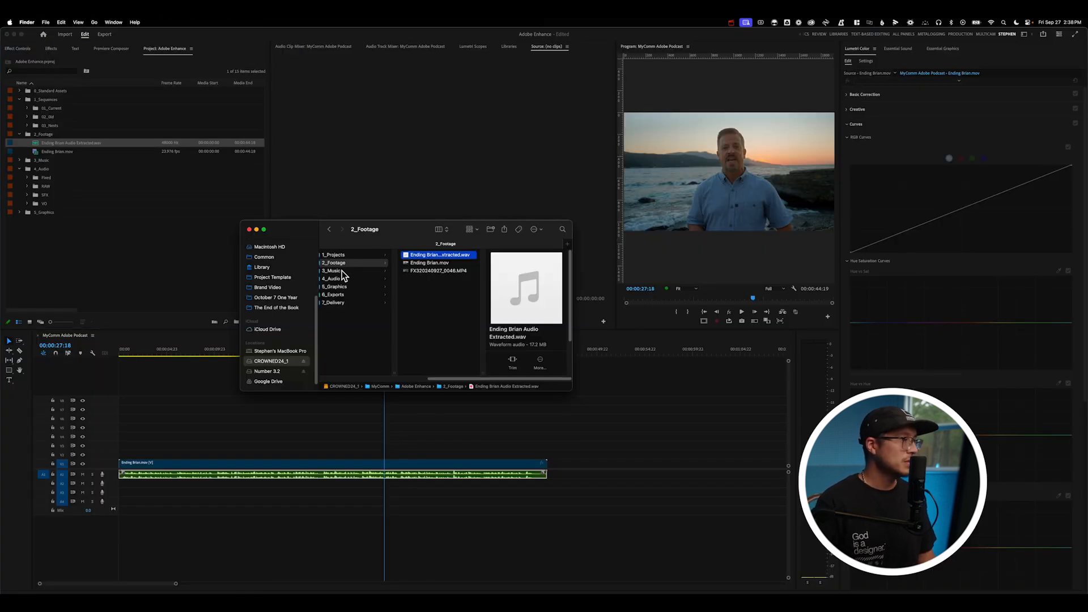
left_click(344, 279)
left_click(421, 255)
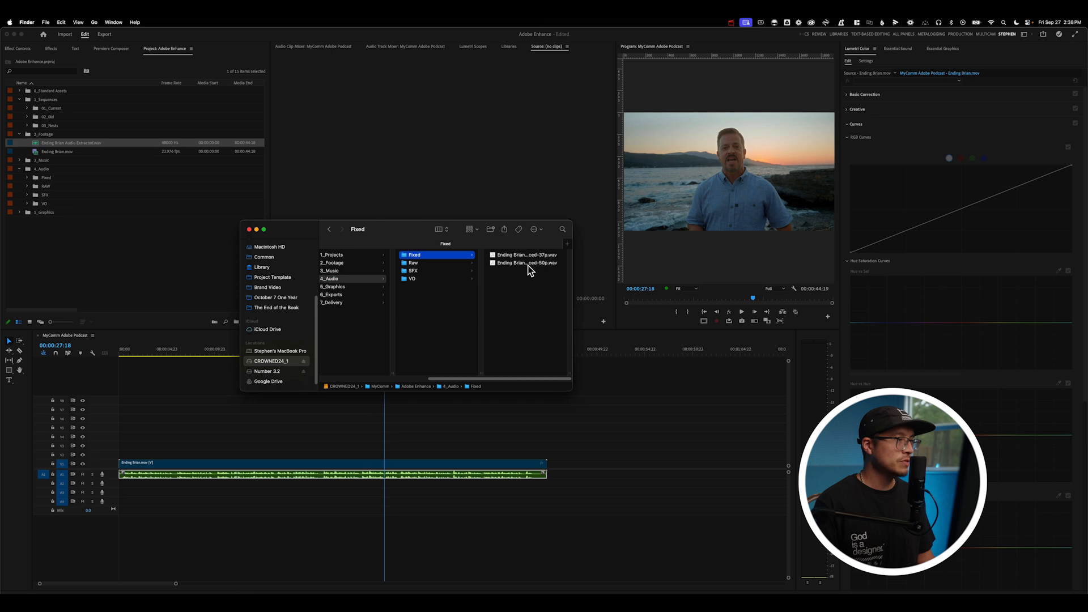
left_click(526, 263)
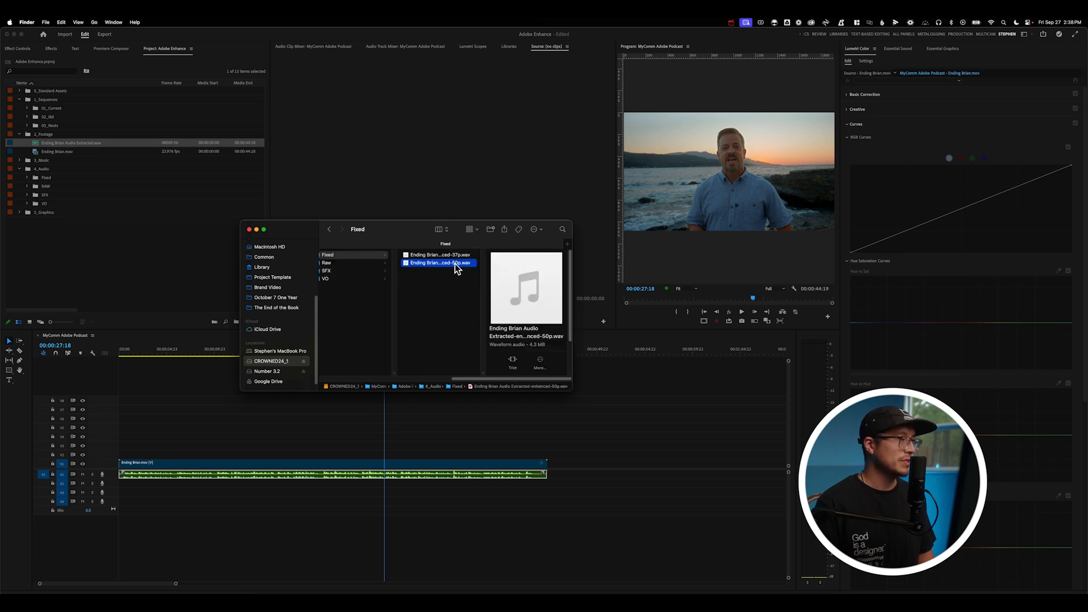
key("Up")
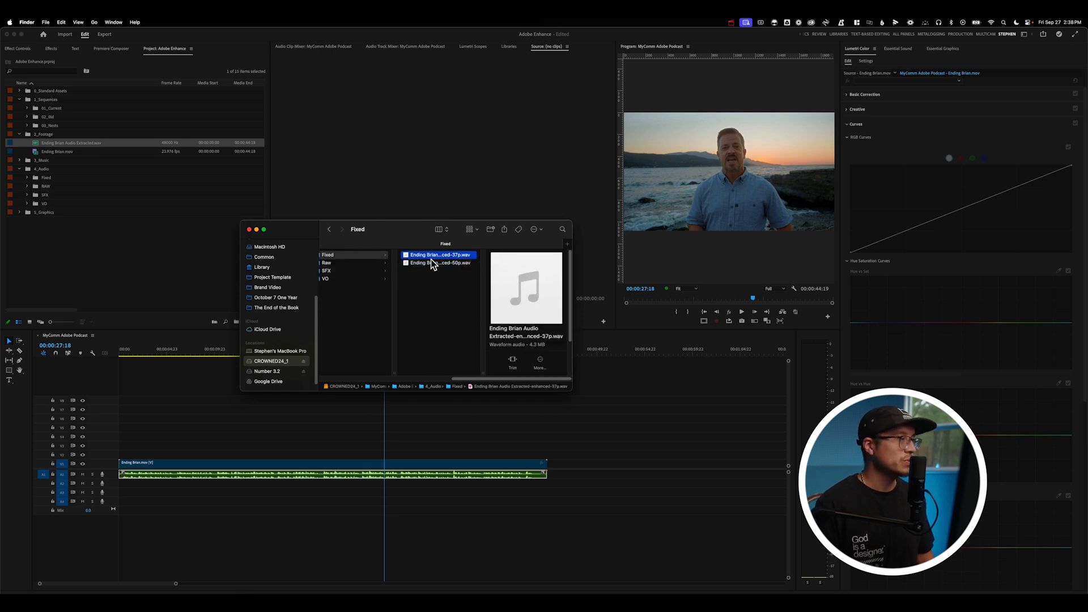
left_click_drag(437, 260, 31, 178)
left_click(26, 179)
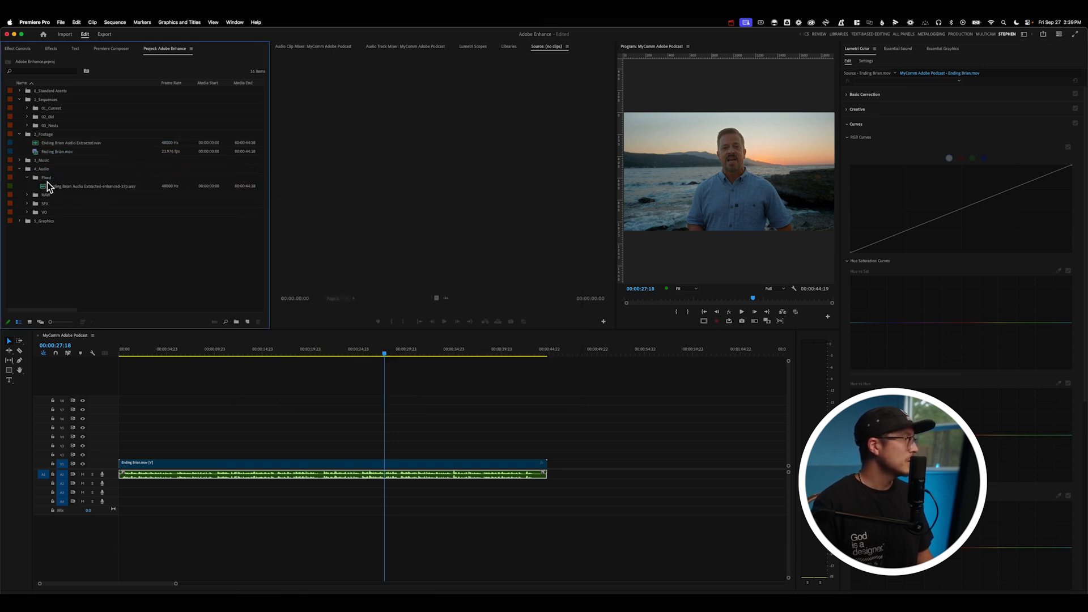
Place the enhanced audio clip on the audio track beneath the original clip's audio and play the sequence.
left_click(83, 187)
left_click_drag(99, 207, 117, 491)
left_click(387, 356)
left_click(400, 483)
key("space")
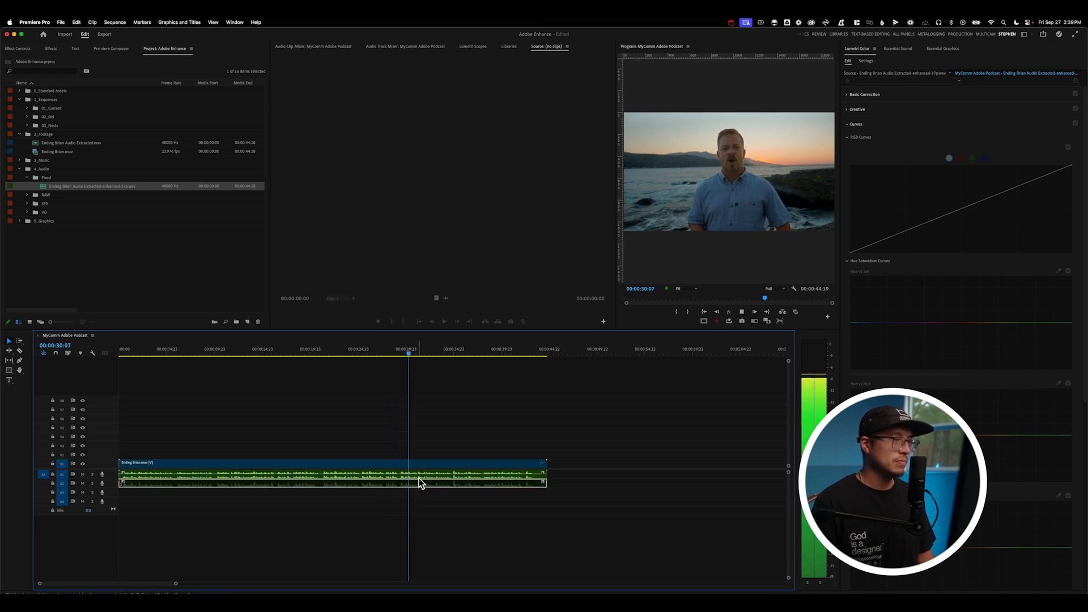
Select the original audio clip, move the playhead back slightly and replay the passage to compare.
key("space")
left_click(420, 476)
left_click_drag(420, 352, 398, 352)
key("space")
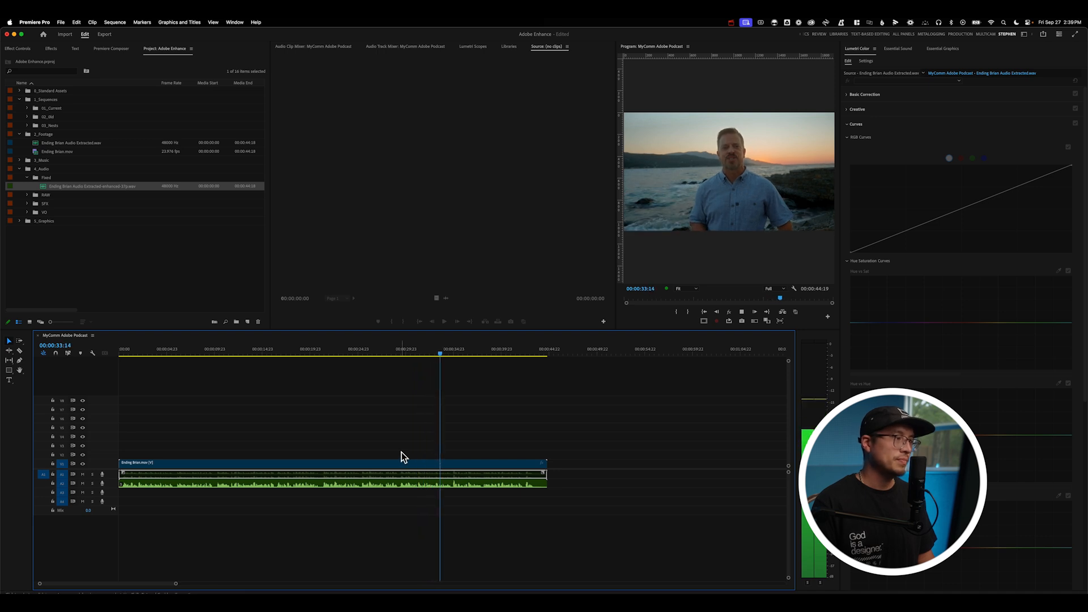
key("space")
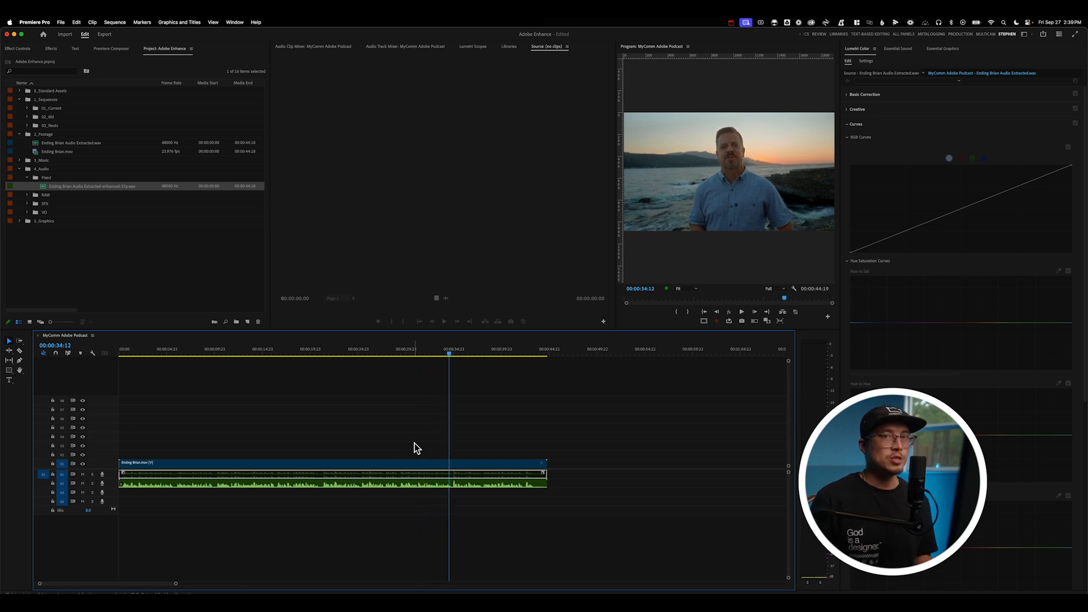